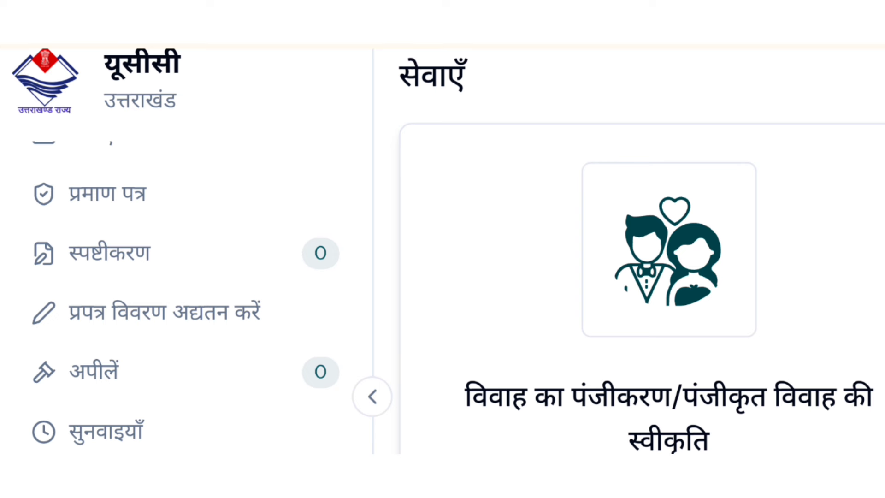
- Look through the services page at the marriage registration and registered-marriage acknowledgement service (विवाह का पंजीकरण/पंजीकृत विवाह की स्वीकृति)
{"action": "scroll", "coordinate": [642, 252], "scroll_direction": "down", "scroll_amount": 3}
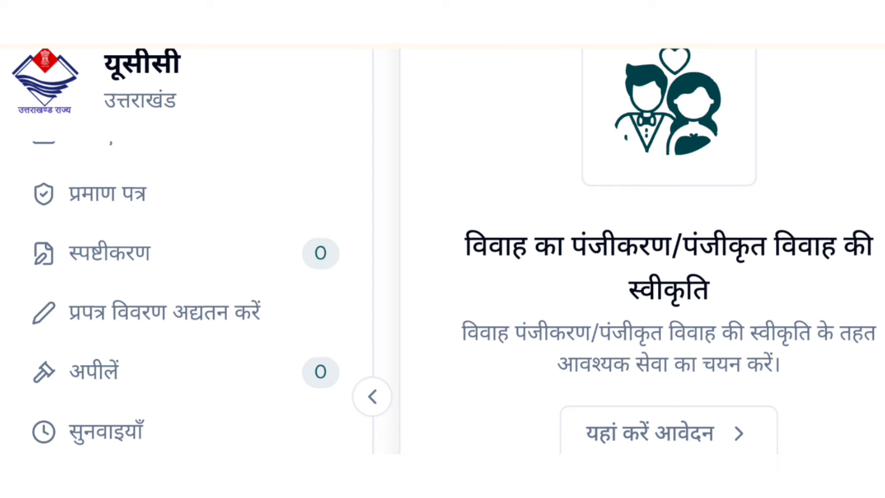
{"action": "scroll", "coordinate": [184, 295], "scroll_direction": "down", "scroll_amount": 1}
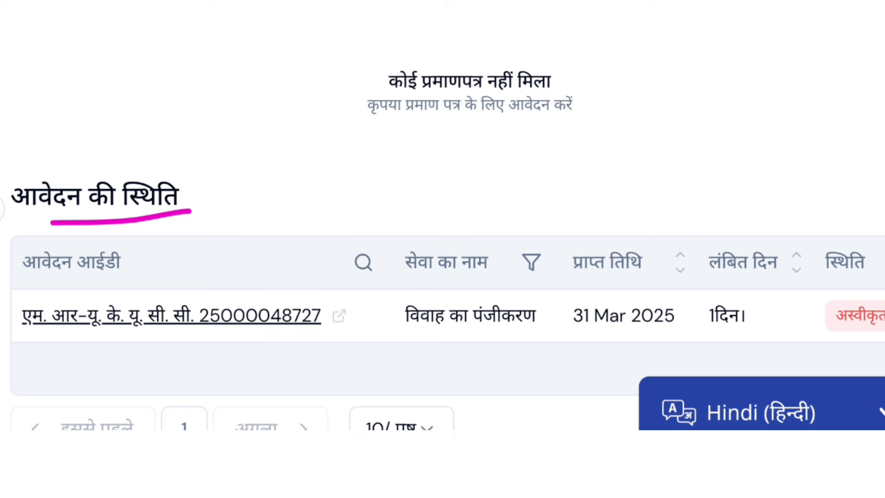
{"action": "mouse_move", "coordinate": [474, 176]}
{"action": "left_mouse_down"}
{"action": "mouse_move", "coordinate": [484, 134]}
{"action": "mouse_move", "coordinate": [508, 217]}
{"action": "left_mouse_up"}
{"action": "mouse_move", "coordinate": [519, 195]}
{"action": "left_mouse_down"}
{"action": "mouse_move", "coordinate": [551, 181]}
{"action": "mouse_move", "coordinate": [534, 206]}
{"action": "left_mouse_up"}
{"action": "mouse_move", "coordinate": [593, 159]}
{"action": "left_mouse_down"}
{"action": "mouse_move", "coordinate": [597, 172]}
{"action": "mouse_move", "coordinate": [555, 211]}
{"action": "left_mouse_up"}
{"action": "left_click_drag", "start_coordinate": [514, 242], "coordinate": [648, 197]}
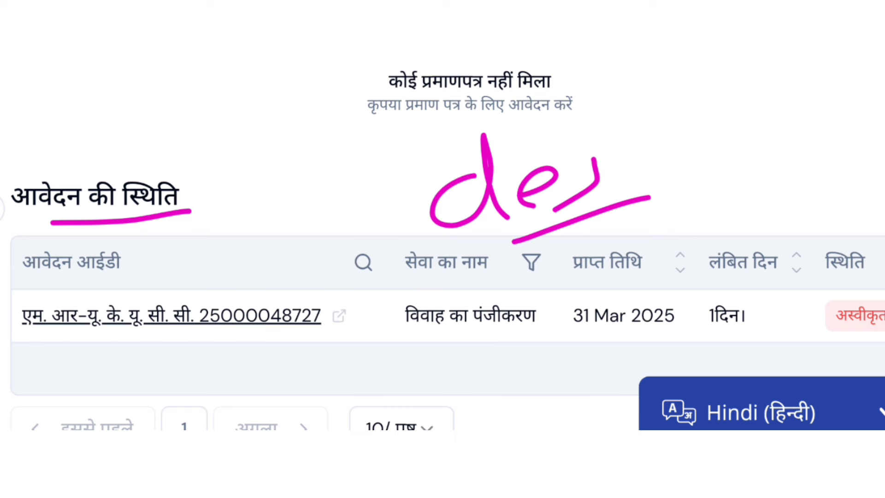
{"action": "key", "text": "Escape"}
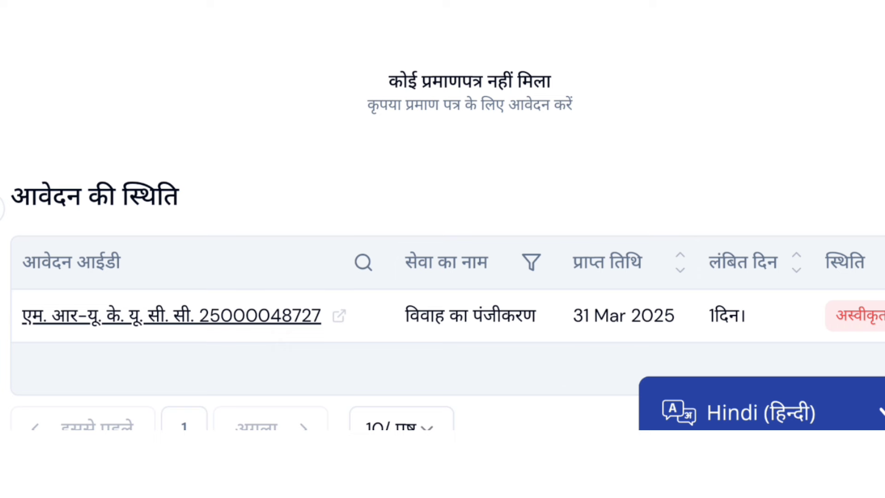
{"action": "left_click_drag", "start_coordinate": [821, 95], "coordinate": [823, 94]}
{"action": "left_click_drag", "start_coordinate": [820, 152], "coordinate": [835, 139]}
{"action": "left_click_drag", "start_coordinate": [821, 184], "coordinate": [831, 180]}
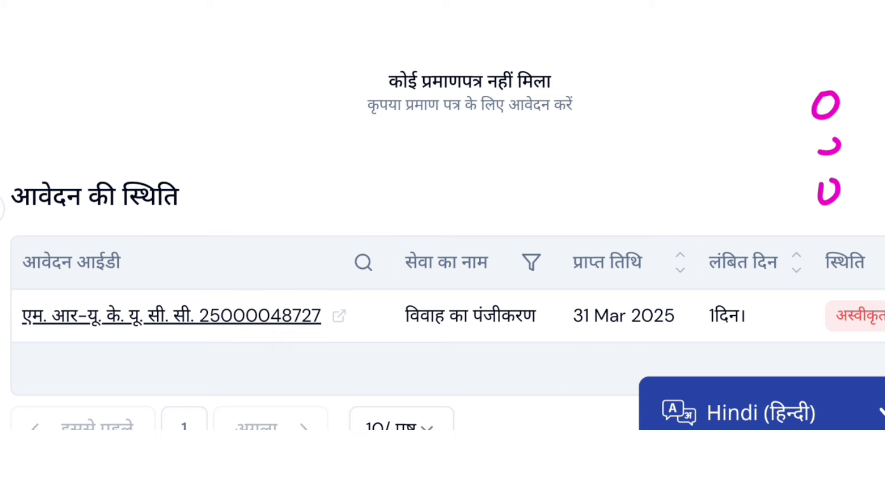
{"action": "left_click_drag", "start_coordinate": [81, 212], "coordinate": [194, 214]}
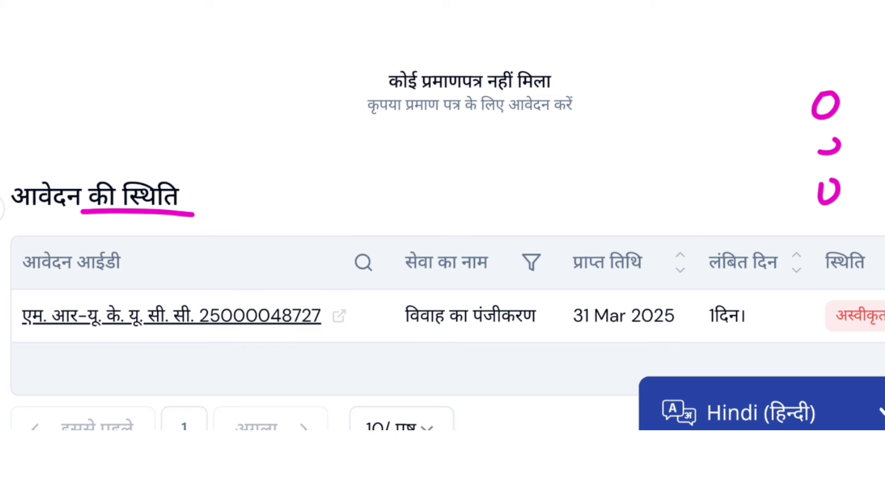
{"action": "left_click_drag", "start_coordinate": [48, 343], "coordinate": [131, 337]}
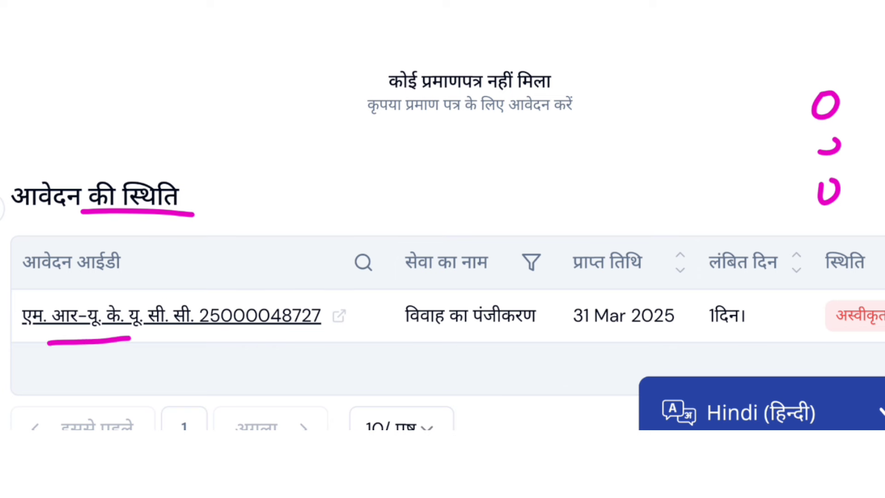
{"action": "left_click_drag", "start_coordinate": [570, 342], "coordinate": [818, 329]}
{"action": "left_click_drag", "start_coordinate": [810, 289], "coordinate": [785, 338]}
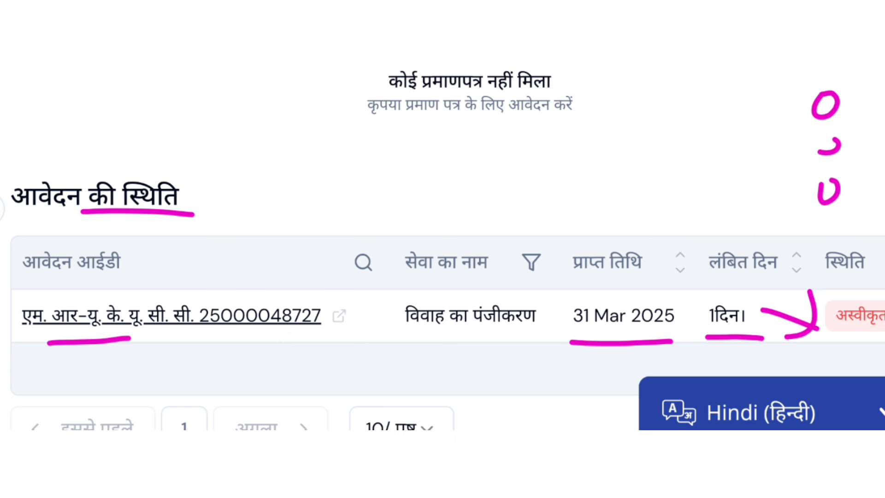
{"action": "mouse_move", "coordinate": [130, 340]}
{"action": "left_mouse_down"}
{"action": "mouse_move", "coordinate": [152, 340]}
{"action": "mouse_move", "coordinate": [99, 341]}
{"action": "left_mouse_up"}
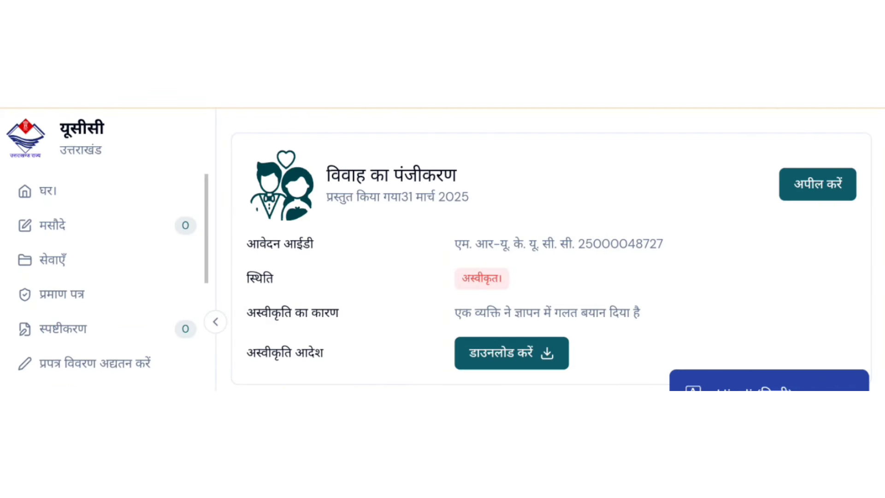
{"action": "left_click_drag", "start_coordinate": [381, 249], "coordinate": [364, 374]}
{"action": "left_click_drag", "start_coordinate": [340, 337], "coordinate": [358, 385]}
{"action": "left_click_drag", "start_coordinate": [393, 347], "coordinate": [366, 380]}
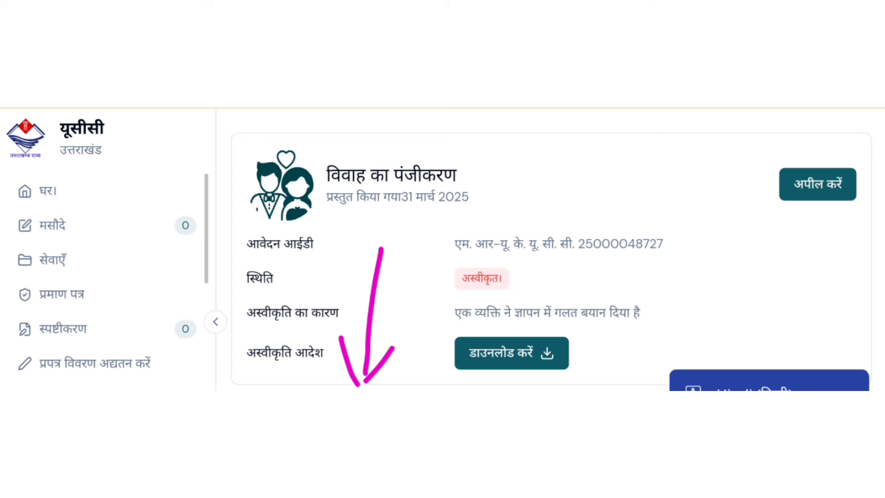
{"action": "left_click_drag", "start_coordinate": [262, 368], "coordinate": [347, 368]}
{"action": "mouse_move", "coordinate": [613, 334]}
{"action": "left_mouse_down"}
{"action": "mouse_move", "coordinate": [474, 317]}
{"action": "mouse_move", "coordinate": [493, 381]}
{"action": "mouse_move", "coordinate": [585, 324]}
{"action": "left_mouse_up"}
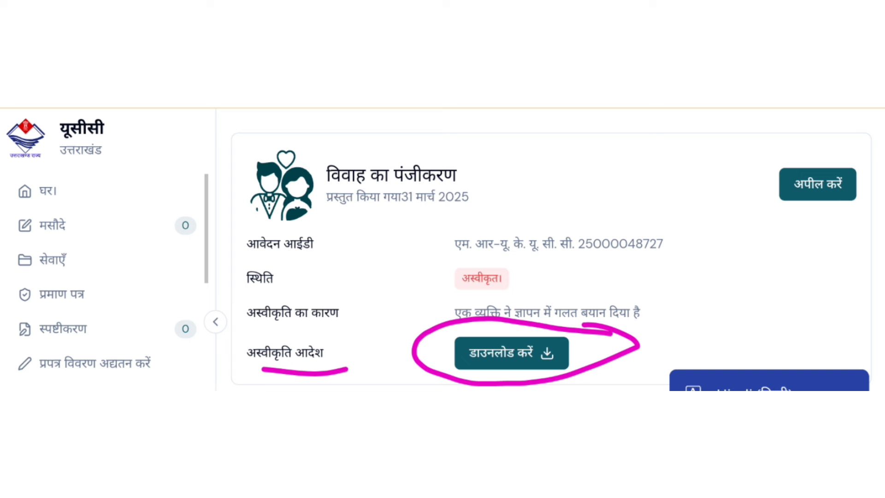
{"action": "mouse_move", "coordinate": [363, 363]}
{"action": "left_mouse_down"}
{"action": "mouse_move", "coordinate": [428, 364]}
{"action": "mouse_move", "coordinate": [395, 391]}
{"action": "left_mouse_up"}
{"action": "left_click_drag", "start_coordinate": [443, 377], "coordinate": [574, 372]}
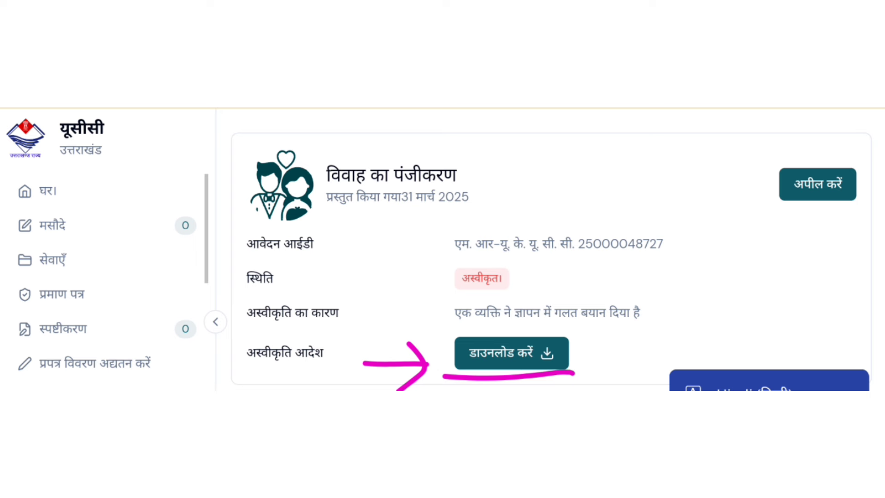
{"action": "left_click_drag", "start_coordinate": [556, 338], "coordinate": [670, 326]}
{"action": "left_click_drag", "start_coordinate": [443, 331], "coordinate": [616, 328]}
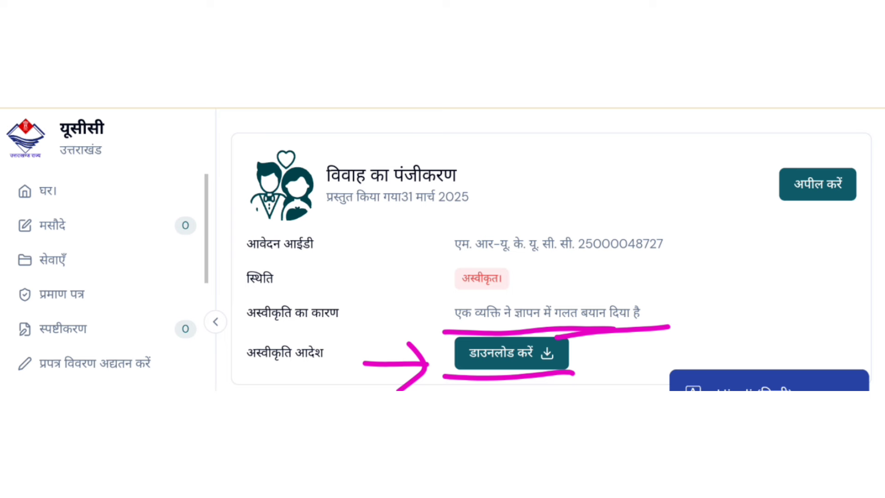
{"action": "mouse_move", "coordinate": [736, 251]}
{"action": "left_mouse_down"}
{"action": "mouse_move", "coordinate": [702, 320]}
{"action": "mouse_move", "coordinate": [763, 311]}
{"action": "left_mouse_up"}
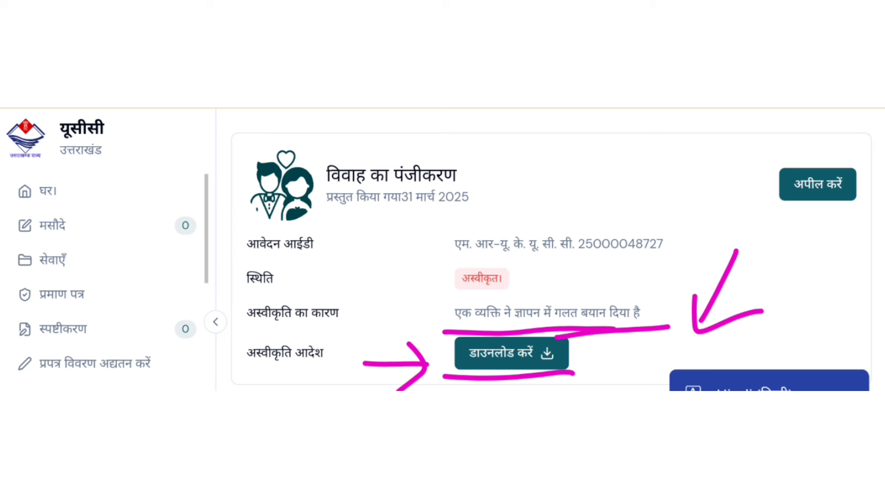
{"action": "key", "text": "Escape"}
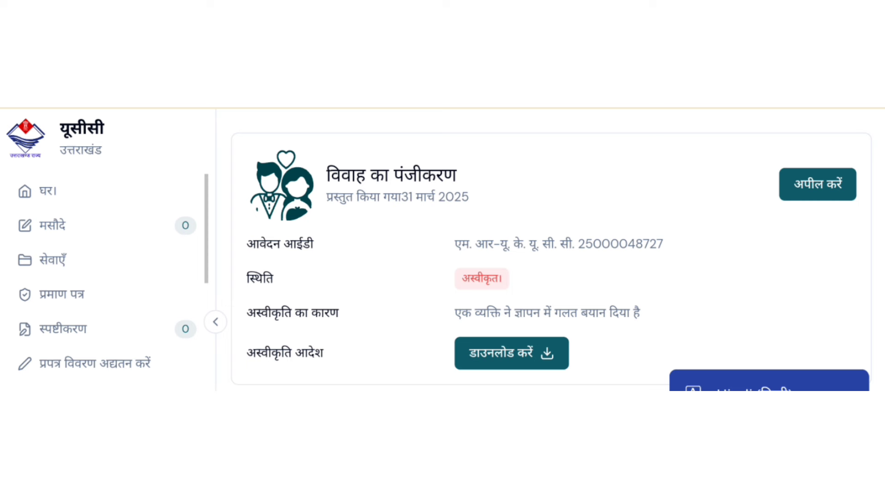
{"action": "left_click_drag", "start_coordinate": [434, 326], "coordinate": [678, 330]}
{"action": "mouse_move", "coordinate": [346, 358]}
{"action": "left_mouse_down"}
{"action": "mouse_move", "coordinate": [419, 358]}
{"action": "mouse_move", "coordinate": [399, 372]}
{"action": "left_mouse_up"}
{"action": "mouse_move", "coordinate": [663, 351]}
{"action": "left_mouse_down"}
{"action": "mouse_move", "coordinate": [602, 352]}
{"action": "mouse_move", "coordinate": [628, 373]}
{"action": "left_mouse_up"}
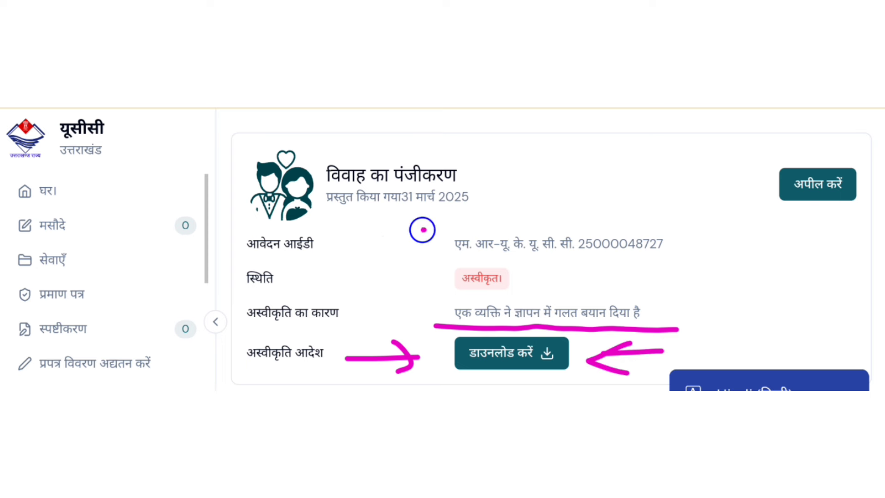
{"action": "mouse_move", "coordinate": [426, 229]}
{"action": "left_mouse_down"}
{"action": "mouse_move", "coordinate": [352, 352]}
{"action": "mouse_move", "coordinate": [364, 371]}
{"action": "left_mouse_up"}
{"action": "mouse_move", "coordinate": [706, 219]}
{"action": "left_mouse_down"}
{"action": "mouse_move", "coordinate": [719, 340]}
{"action": "mouse_move", "coordinate": [708, 342]}
{"action": "left_mouse_up"}
{"action": "key", "text": "e"}
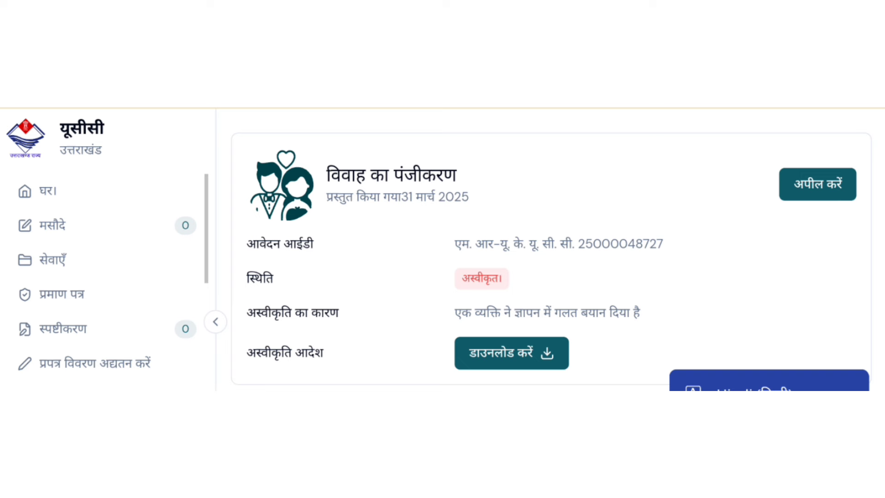
{"action": "left_click_drag", "start_coordinate": [435, 327], "coordinate": [670, 330]}
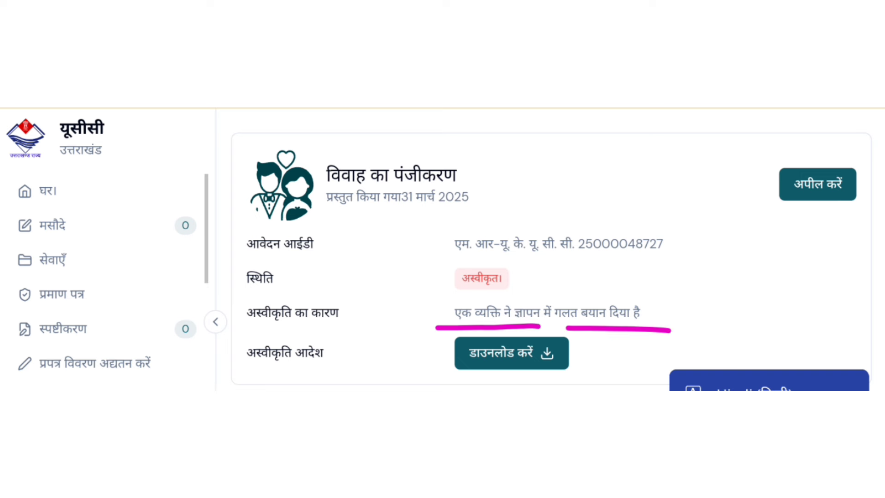
{"action": "left_click_drag", "start_coordinate": [261, 372], "coordinate": [364, 369]}
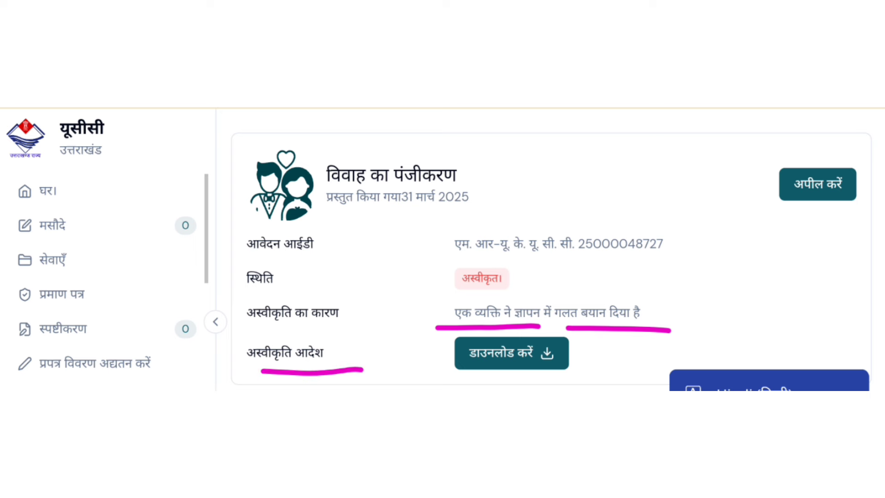
{"action": "left_click_drag", "start_coordinate": [437, 375], "coordinate": [582, 377]}
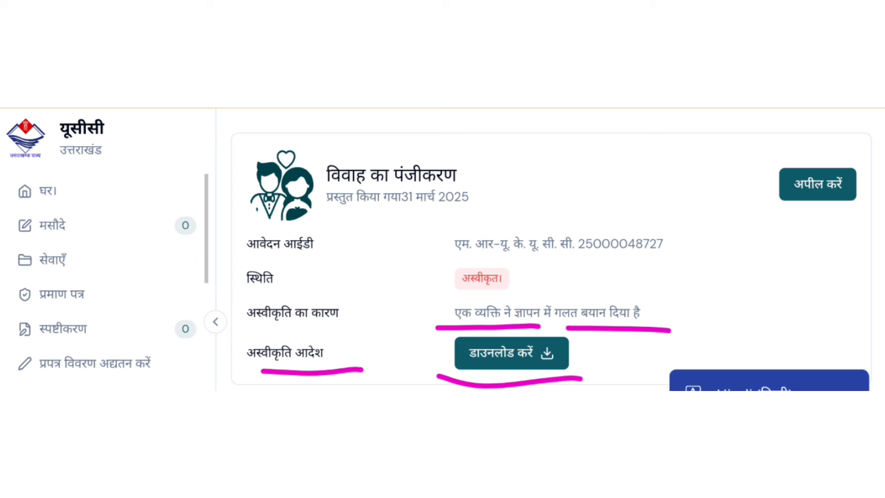
{"action": "mouse_move", "coordinate": [525, 330]}
{"action": "left_mouse_down"}
{"action": "mouse_move", "coordinate": [423, 328]}
{"action": "mouse_move", "coordinate": [594, 358]}
{"action": "mouse_move", "coordinate": [470, 332]}
{"action": "left_mouse_up"}
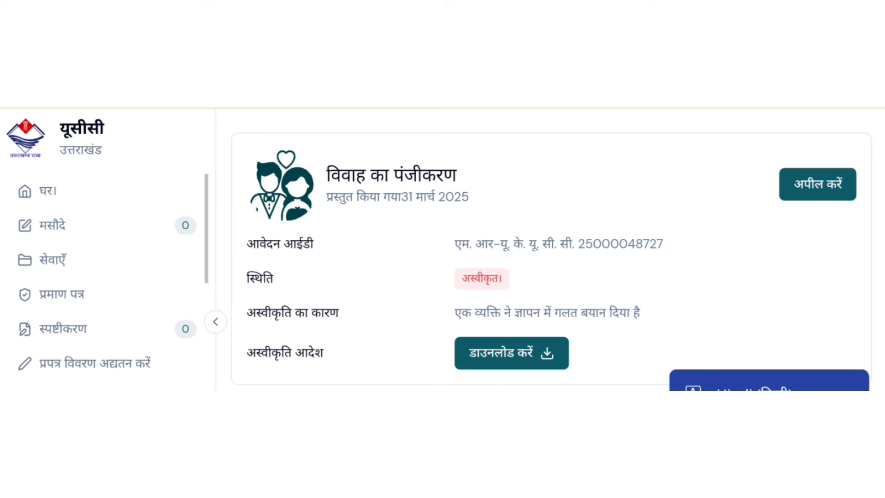
{"action": "left_click_drag", "start_coordinate": [442, 377], "coordinate": [591, 370]}
{"action": "left_click_drag", "start_coordinate": [642, 188], "coordinate": [765, 189]}
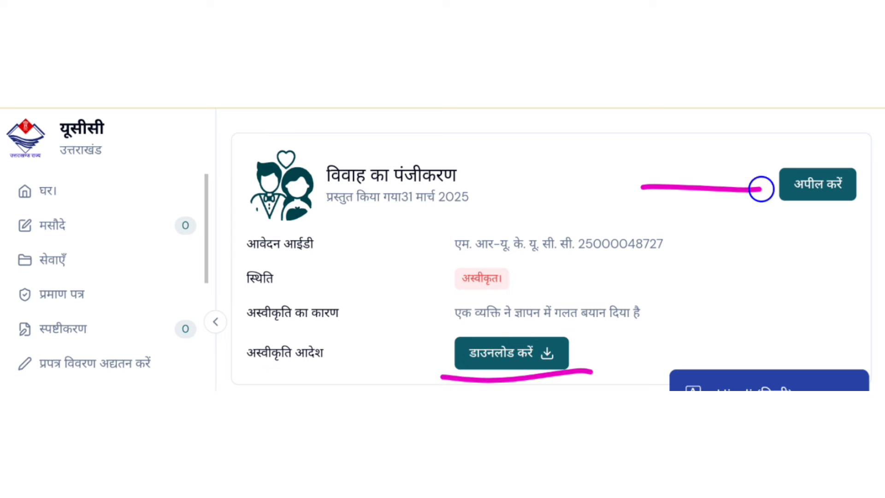
{"action": "left_click_drag", "start_coordinate": [739, 161], "coordinate": [735, 233]}
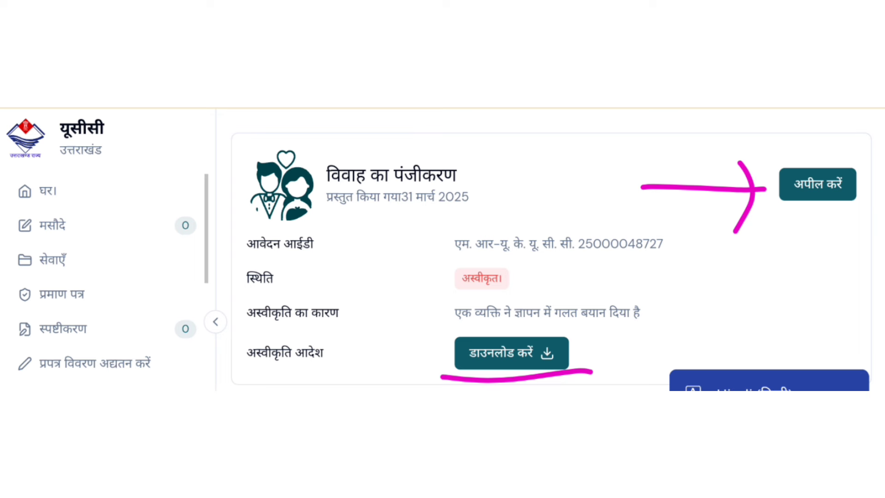
{"action": "left_click_drag", "start_coordinate": [870, 111], "coordinate": [664, 105]}
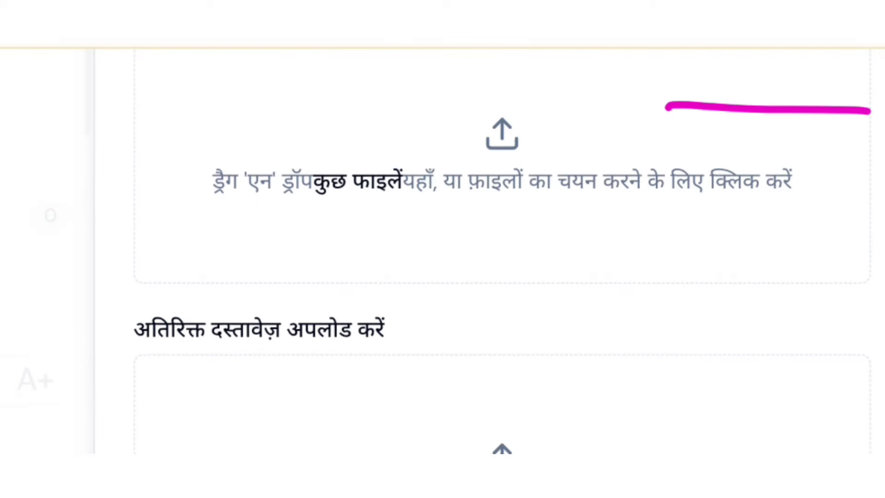
{"action": "left_click_drag", "start_coordinate": [745, 84], "coordinate": [753, 137]}
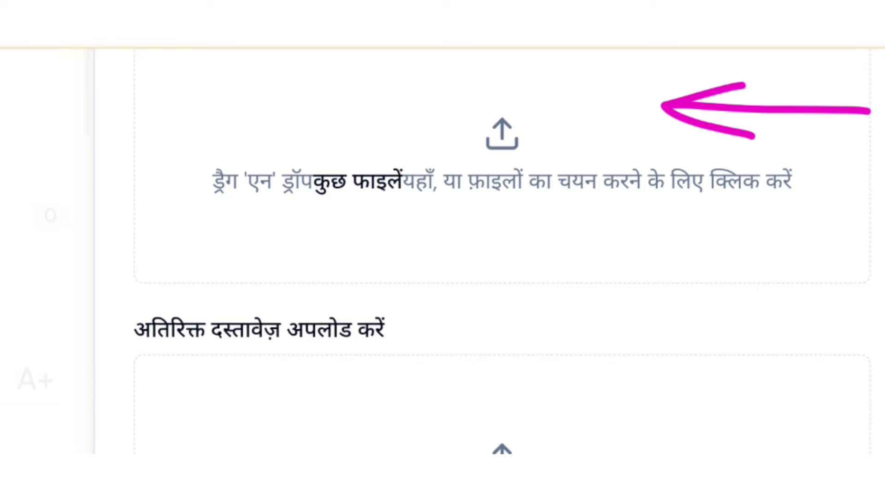
{"action": "left_click_drag", "start_coordinate": [206, 84], "coordinate": [456, 82]}
{"action": "mouse_move", "coordinate": [247, 85]}
{"action": "left_mouse_down"}
{"action": "mouse_move", "coordinate": [275, 150]}
{"action": "mouse_move", "coordinate": [470, 97]}
{"action": "left_mouse_up"}
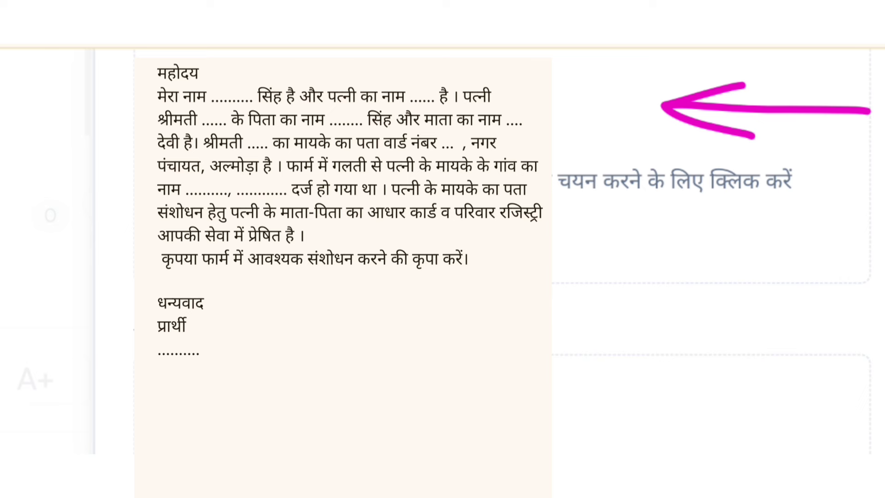
{"action": "left_click_drag", "start_coordinate": [783, 236], "coordinate": [552, 229]}
{"action": "left_click_drag", "start_coordinate": [586, 201], "coordinate": [616, 284]}
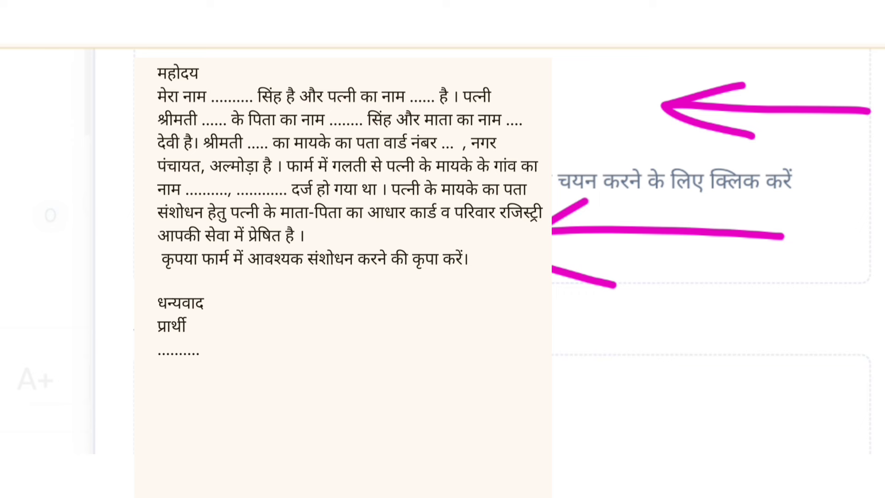
{"action": "mouse_move", "coordinate": [553, 85]}
{"action": "left_mouse_down"}
{"action": "mouse_move", "coordinate": [569, 292]}
{"action": "mouse_move", "coordinate": [553, 345]}
{"action": "left_mouse_up"}
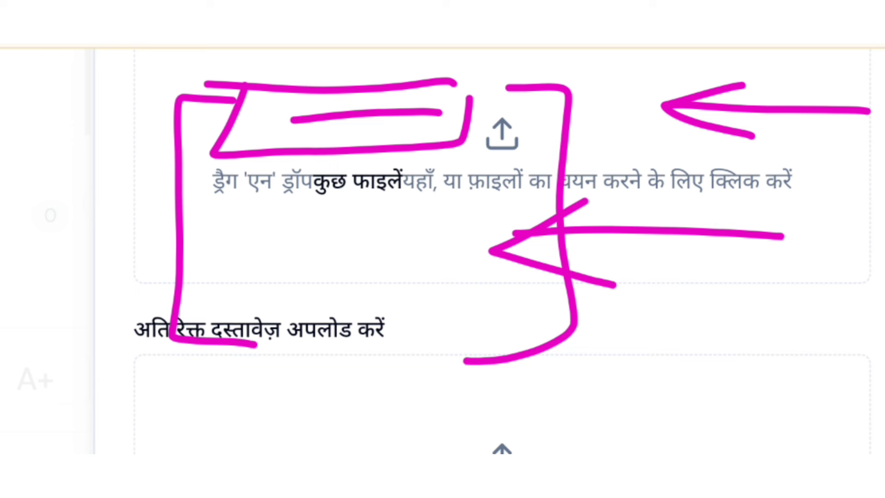
{"action": "left_click_drag", "start_coordinate": [258, 358], "coordinate": [433, 352]}
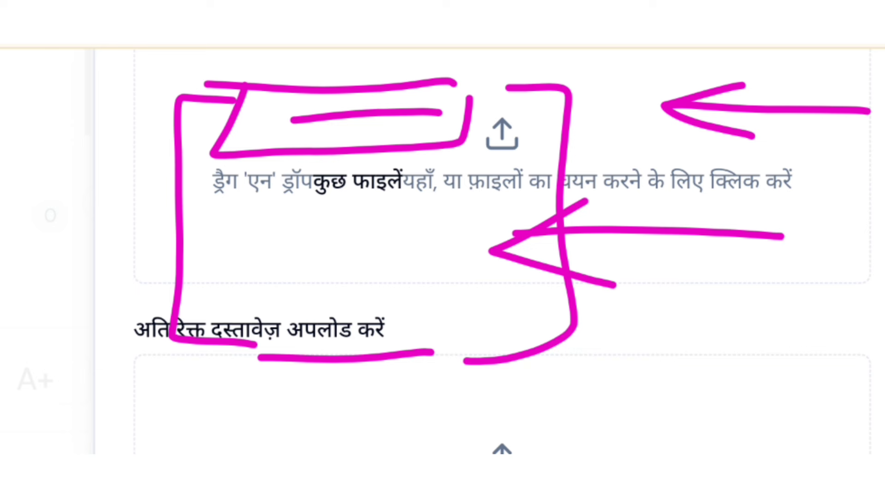
{"action": "left_click_drag", "start_coordinate": [312, 226], "coordinate": [521, 225]}
{"action": "left_click_drag", "start_coordinate": [579, 225], "coordinate": [787, 220]}
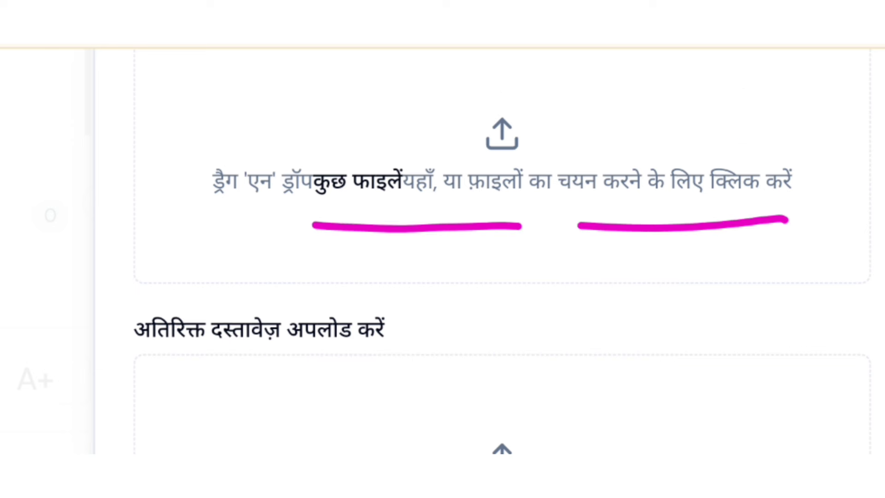
{"action": "mouse_move", "coordinate": [581, 124]}
{"action": "left_mouse_down"}
{"action": "mouse_move", "coordinate": [595, 143]}
{"action": "mouse_move", "coordinate": [484, 119]}
{"action": "left_mouse_up"}
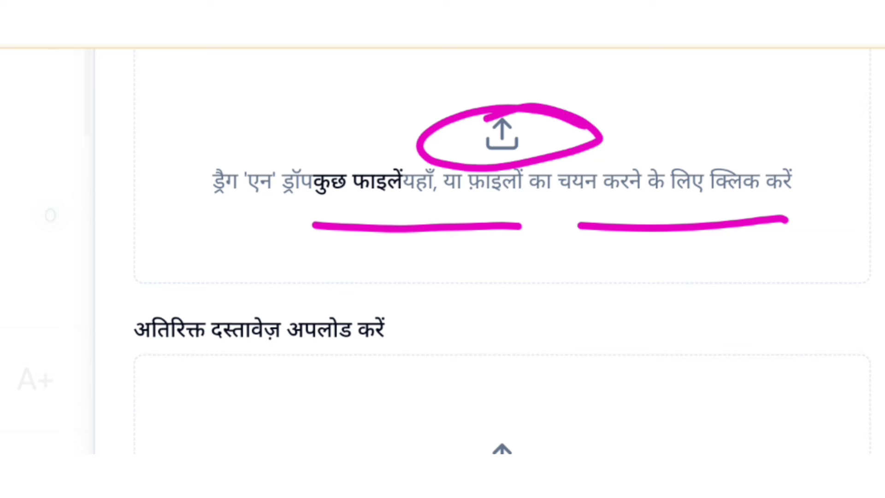
{"action": "left_click_drag", "start_coordinate": [647, 122], "coordinate": [768, 108]}
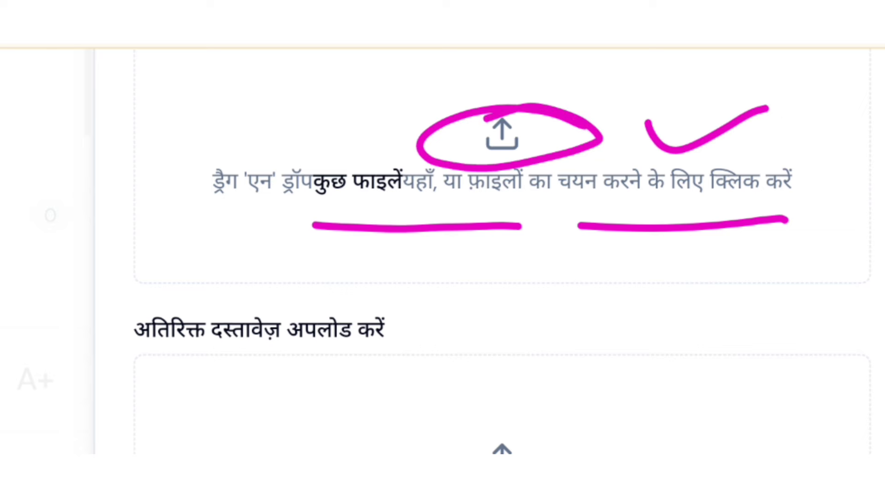
{"action": "left_click_drag", "start_coordinate": [161, 367], "coordinate": [418, 354]}
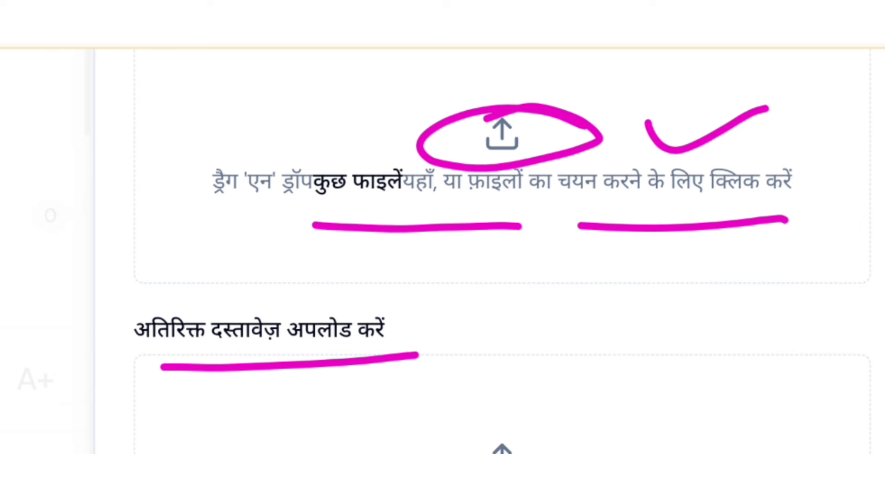
{"action": "left_click_drag", "start_coordinate": [733, 392], "coordinate": [590, 433]}
{"action": "left_click_drag", "start_coordinate": [647, 392], "coordinate": [655, 450]}
{"action": "left_click_drag", "start_coordinate": [319, 419], "coordinate": [475, 432]}
{"action": "mouse_move", "coordinate": [424, 385]}
{"action": "left_mouse_down"}
{"action": "mouse_move", "coordinate": [445, 447]}
{"action": "mouse_move", "coordinate": [511, 415]}
{"action": "mouse_move", "coordinate": [556, 452]}
{"action": "left_mouse_up"}
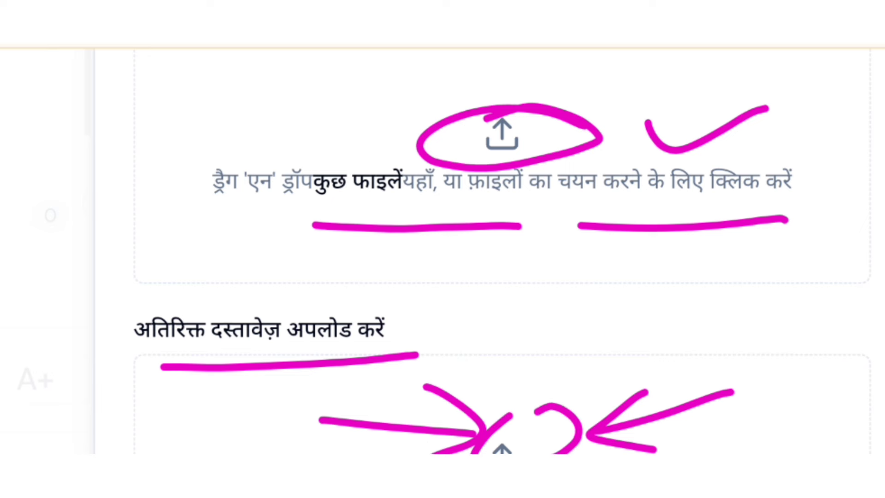
{"action": "left_click_drag", "start_coordinate": [118, 157], "coordinate": [214, 171]}
{"action": "left_click_drag", "start_coordinate": [124, 232], "coordinate": [237, 224]}
{"action": "left_click_drag", "start_coordinate": [128, 340], "coordinate": [242, 325]}
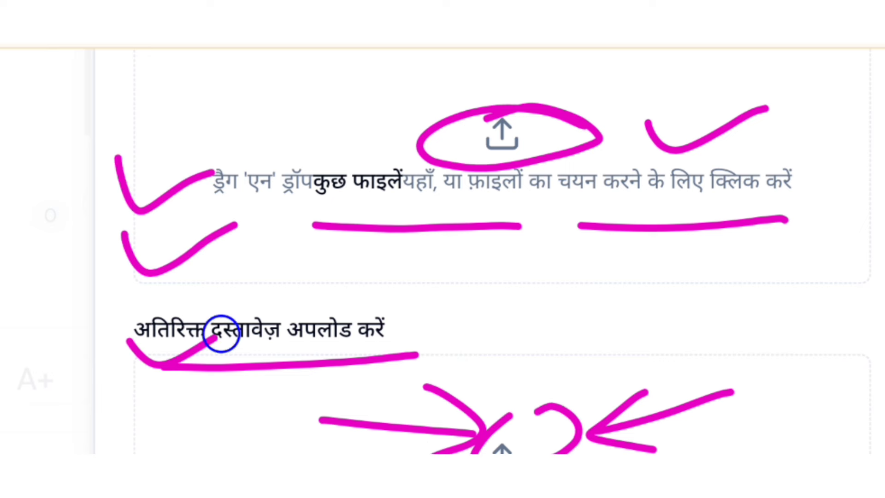
{"action": "left_click_drag", "start_coordinate": [280, 116], "coordinate": [252, 345]}
{"action": "left_click_drag", "start_coordinate": [94, 125], "coordinate": [94, 377]}
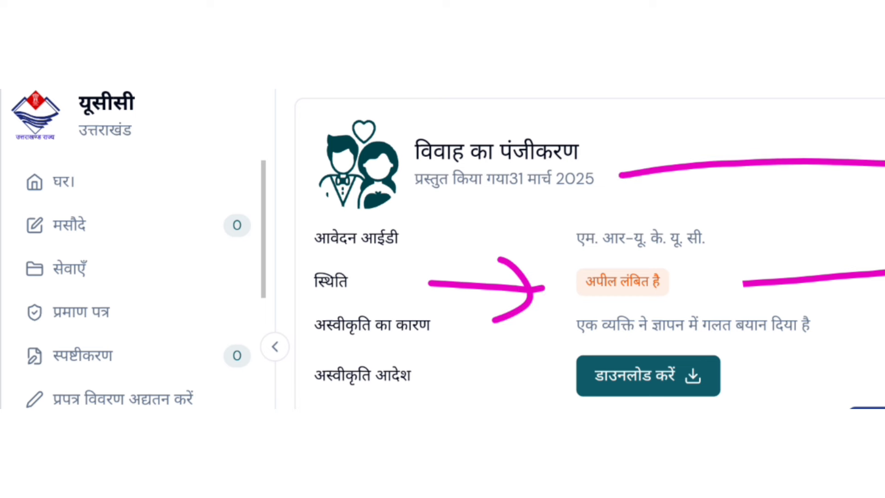
{"action": "mouse_move", "coordinate": [719, 273]}
{"action": "left_mouse_down"}
{"action": "mouse_move", "coordinate": [626, 256]}
{"action": "mouse_move", "coordinate": [606, 302]}
{"action": "mouse_move", "coordinate": [657, 250]}
{"action": "left_mouse_up"}
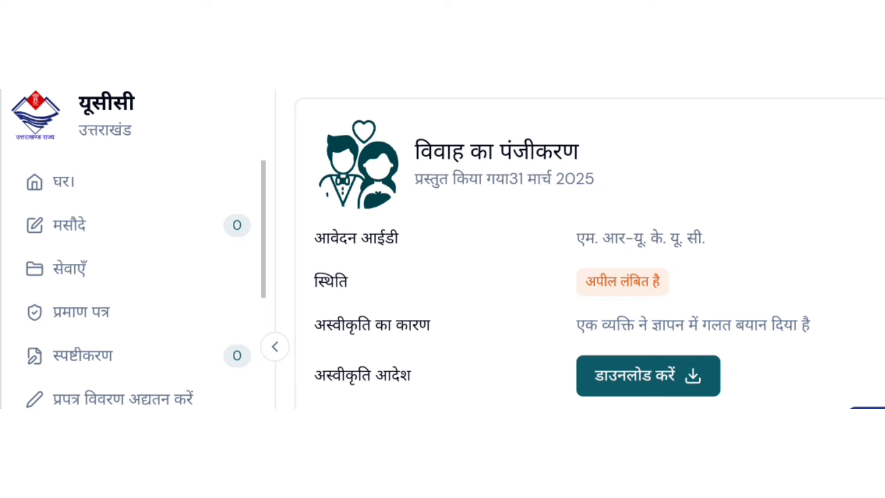
{"action": "left_click_drag", "start_coordinate": [441, 355], "coordinate": [542, 339]}
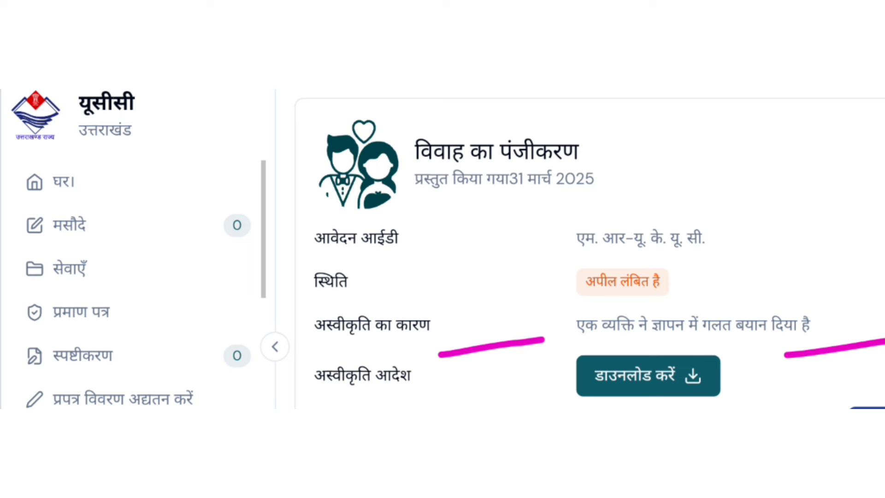
{"action": "left_click_drag", "start_coordinate": [135, 312], "coordinate": [215, 305]}
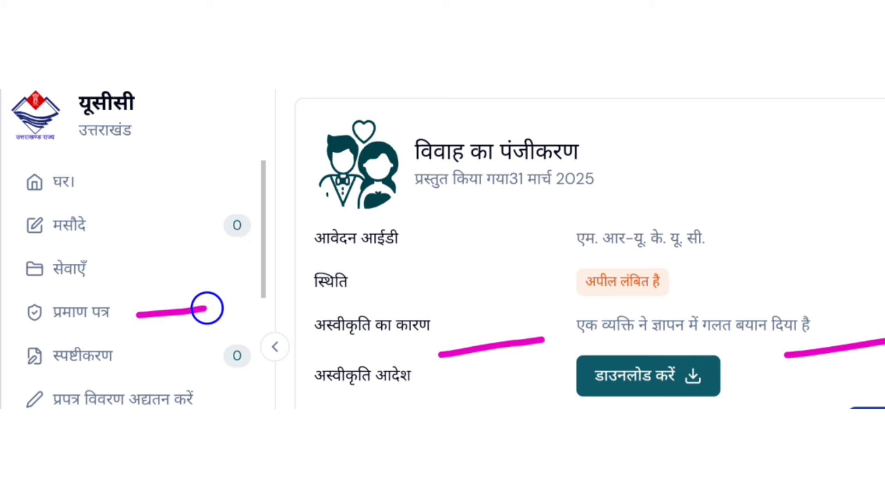
{"action": "mouse_move", "coordinate": [188, 277]}
{"action": "left_mouse_down"}
{"action": "mouse_move", "coordinate": [136, 312]}
{"action": "mouse_move", "coordinate": [185, 336]}
{"action": "left_mouse_up"}
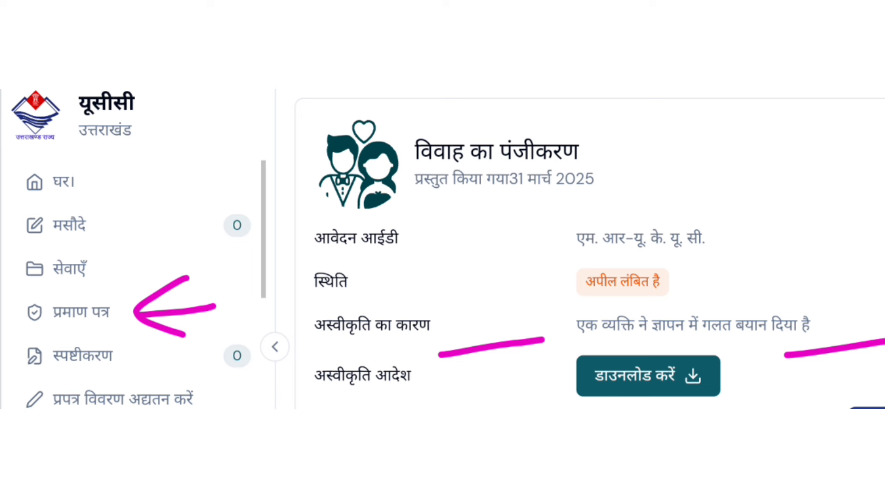